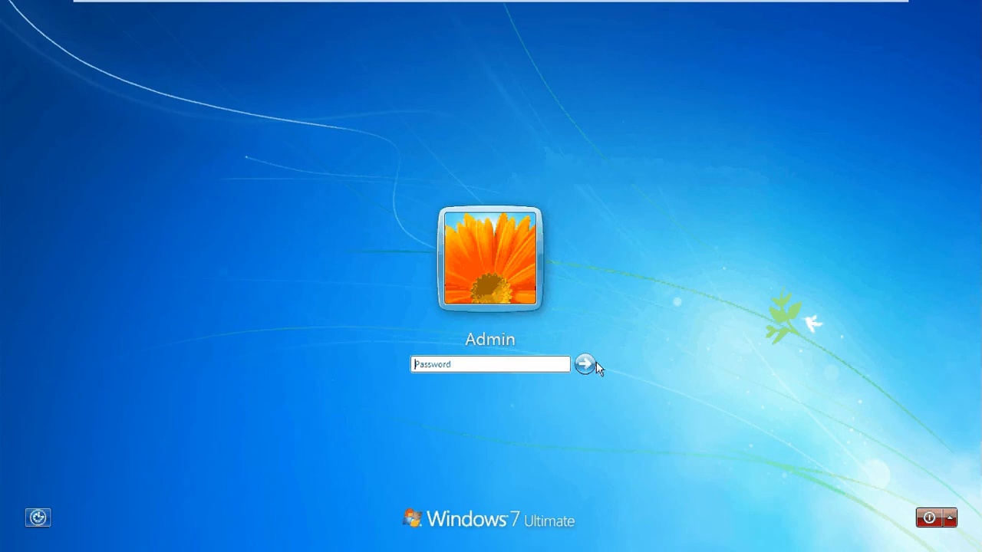
# Step: Log in to the Windows 7 Admin account by entering the account password
pyautogui.click(512, 365)
pyautogui.write('••••••••••')
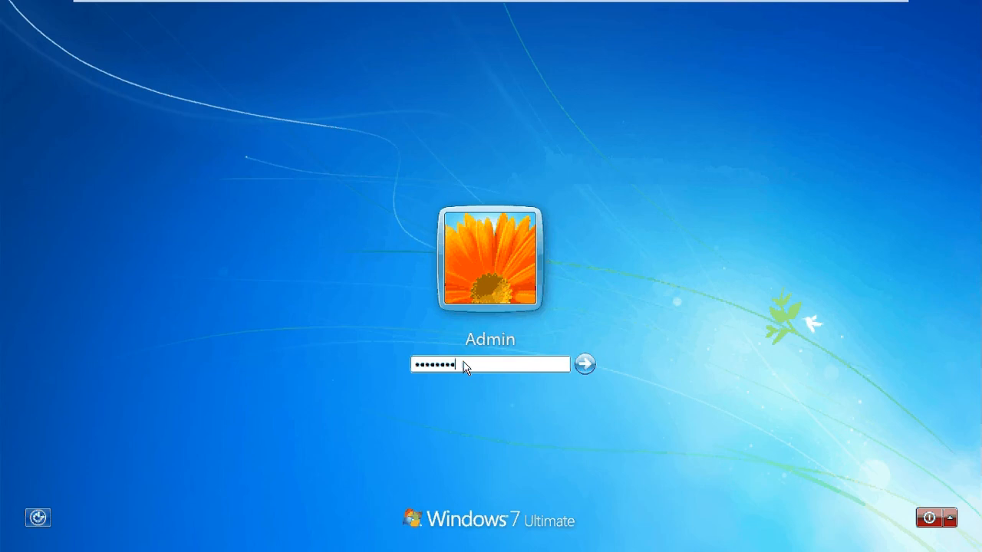
pyautogui.press('Return')
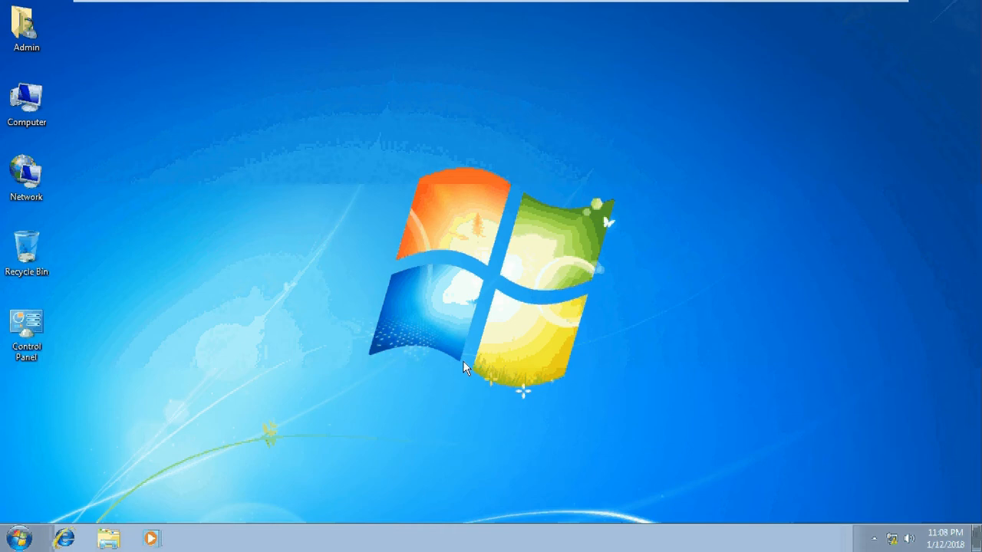
# Step: Open Network from the desktop and turn on network discovery and file sharing for all public networks
pyautogui.doubleClick(29, 190)
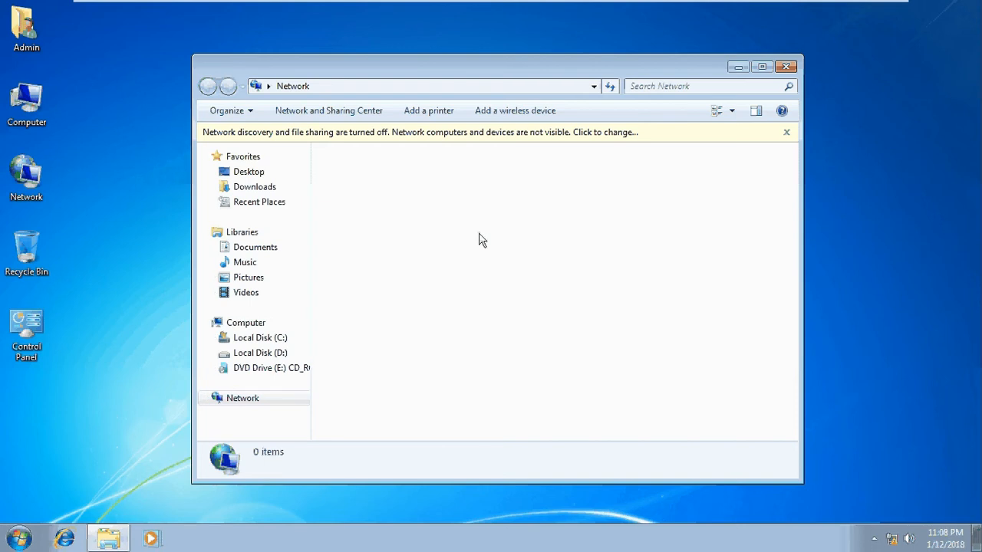
pyautogui.moveTo(498, 66); pyautogui.dragTo(545, 79)
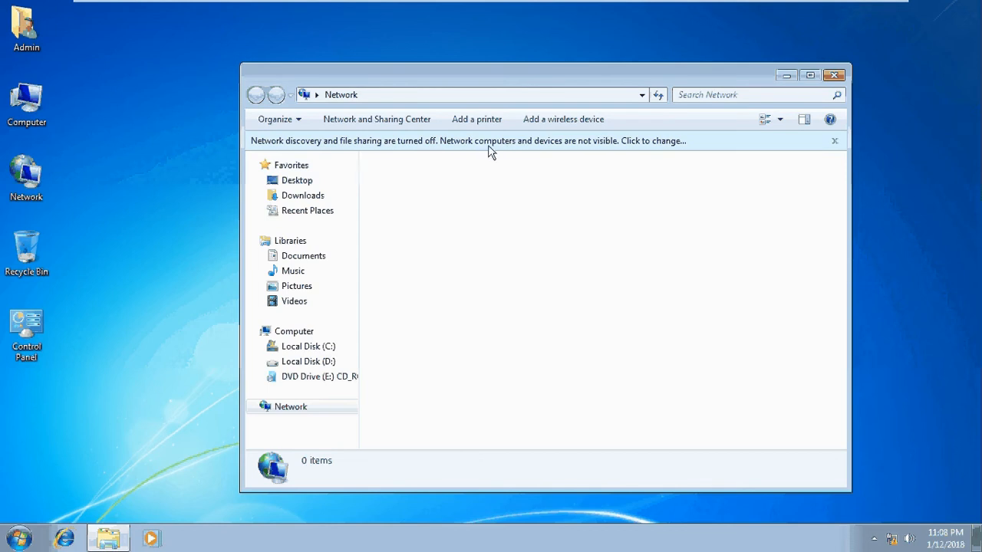
pyautogui.click(653, 147)
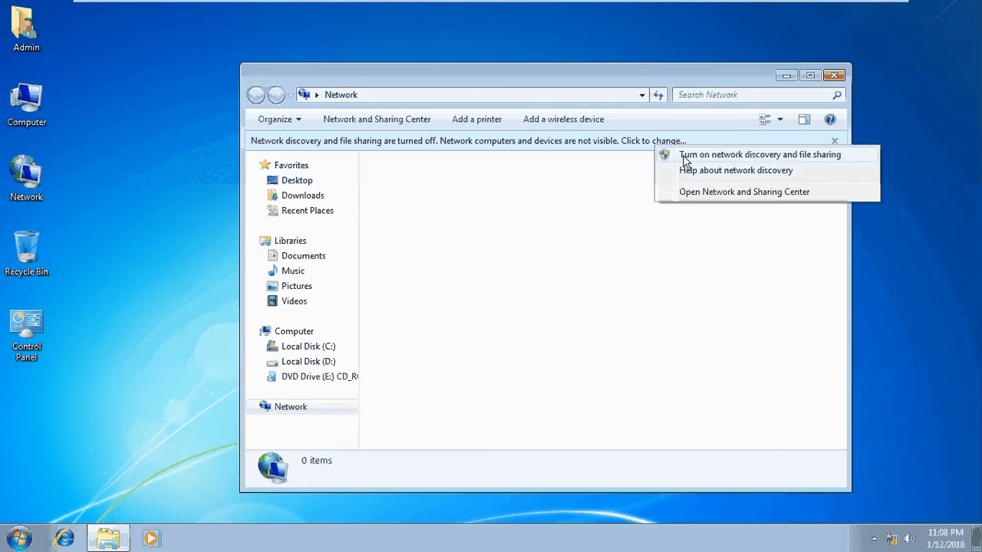
pyautogui.click(748, 157)
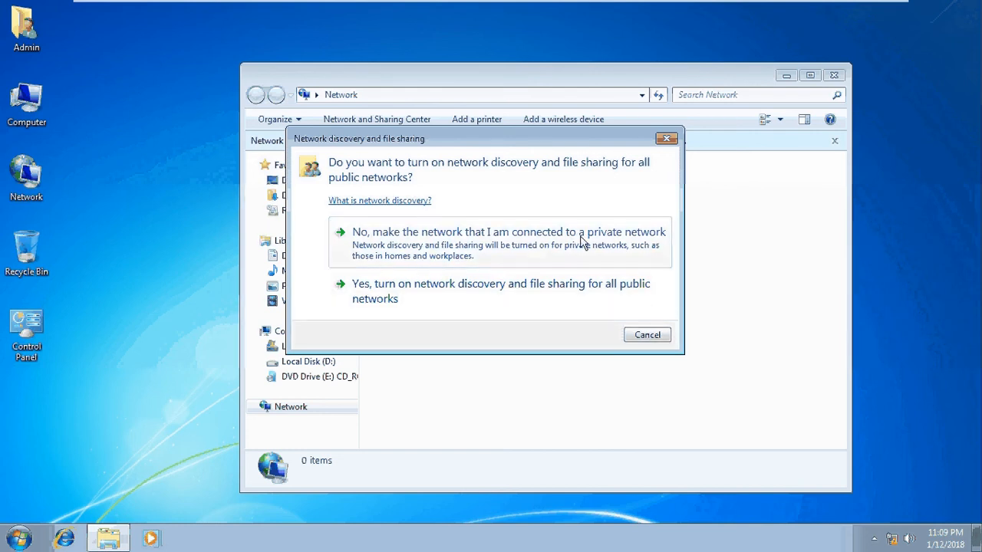
pyautogui.click(428, 299)
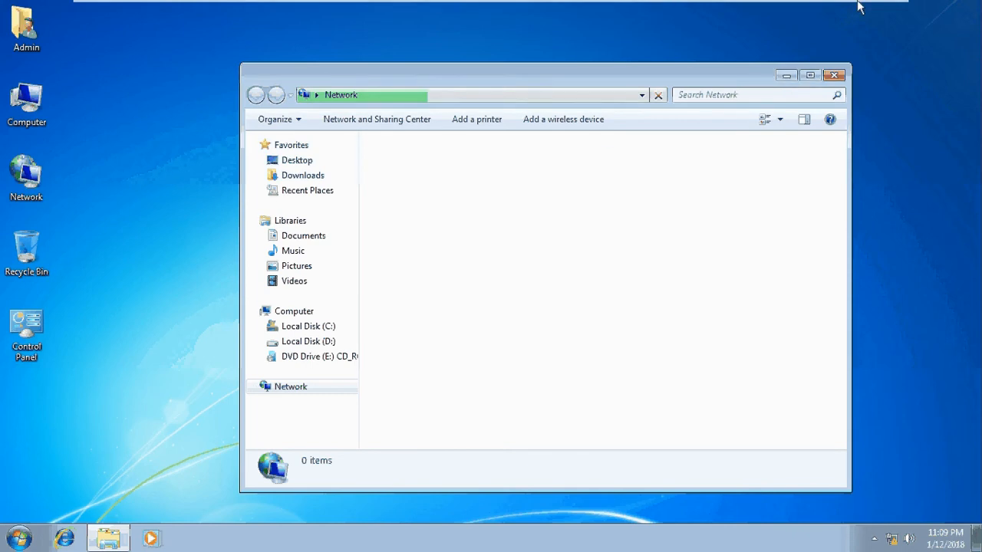
# Step: In the Image-Win7 virtual machine's settings, set folder sharing to Always enabled
pyautogui.moveTo(857, 9)
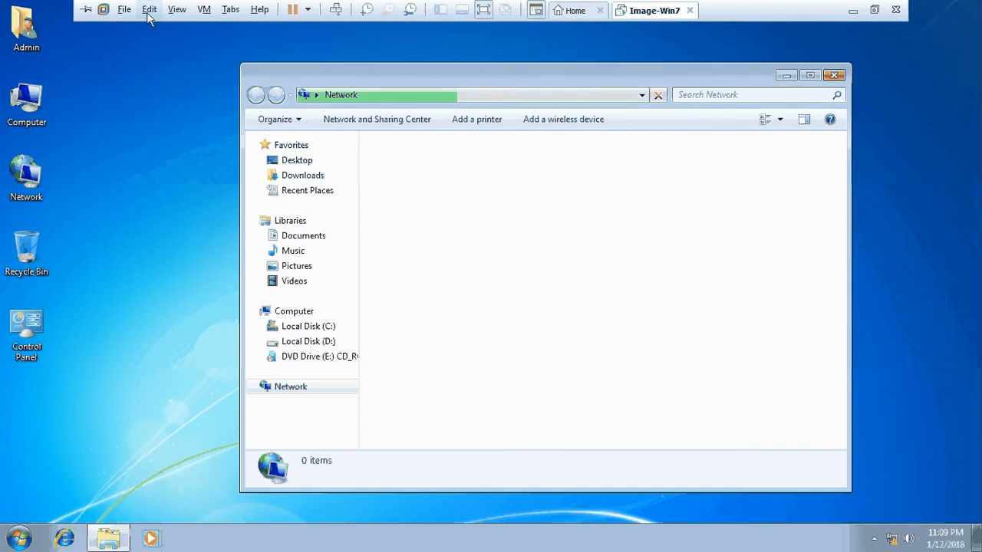
pyautogui.click(206, 10)
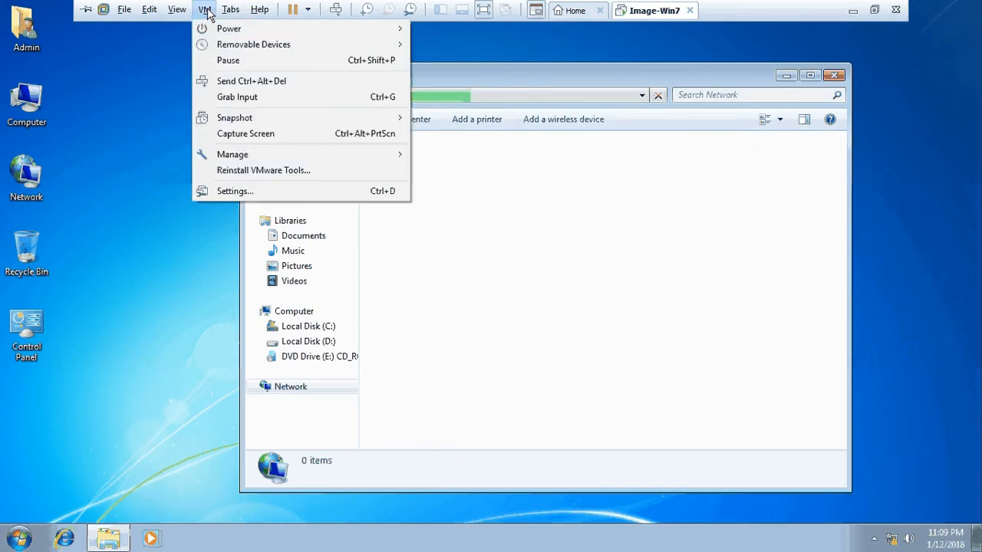
pyautogui.click(228, 192)
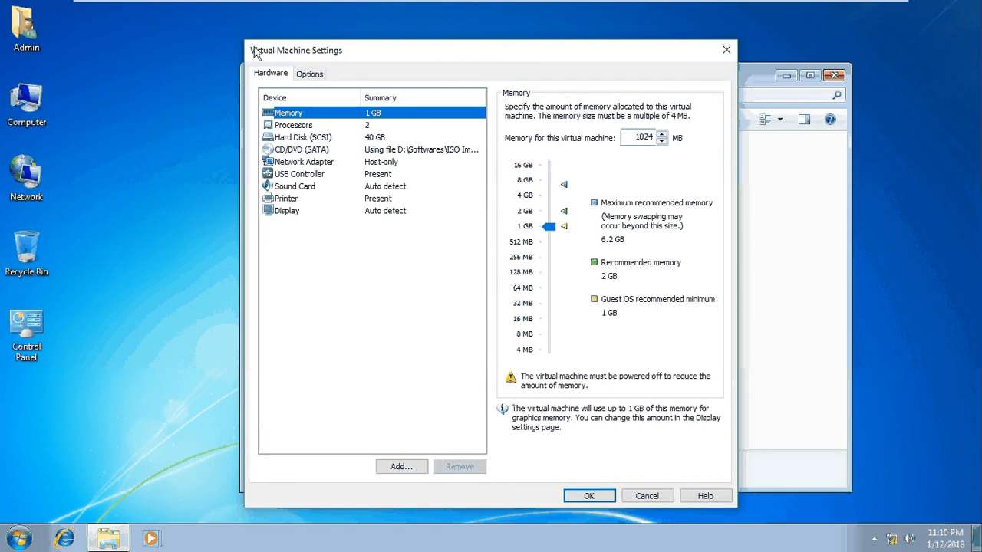
pyautogui.click(309, 75)
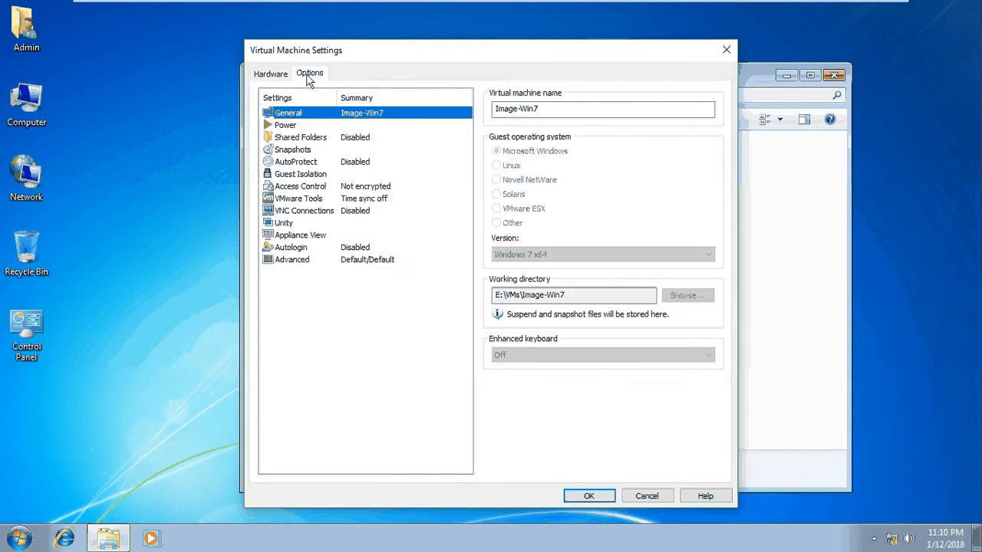
pyautogui.click(297, 140)
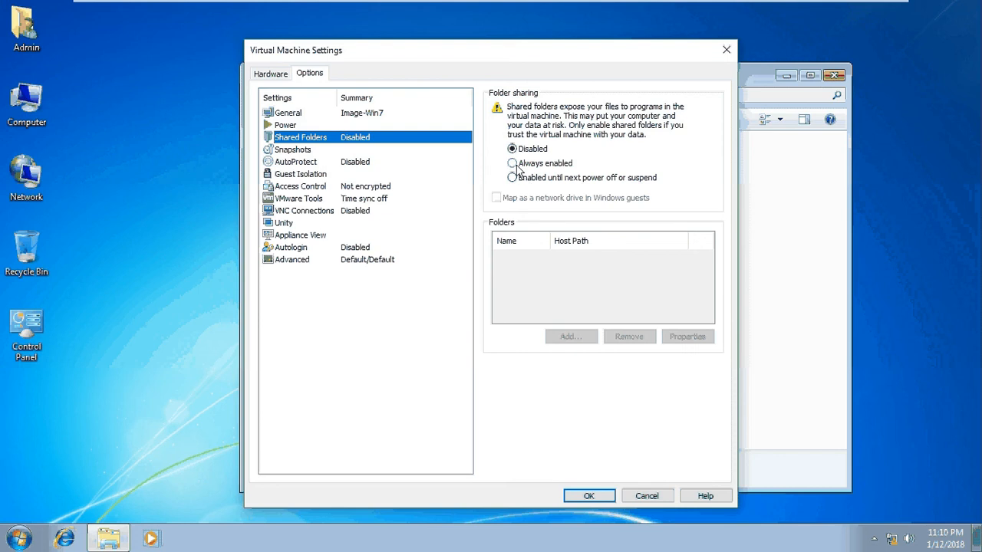
pyautogui.click(516, 166)
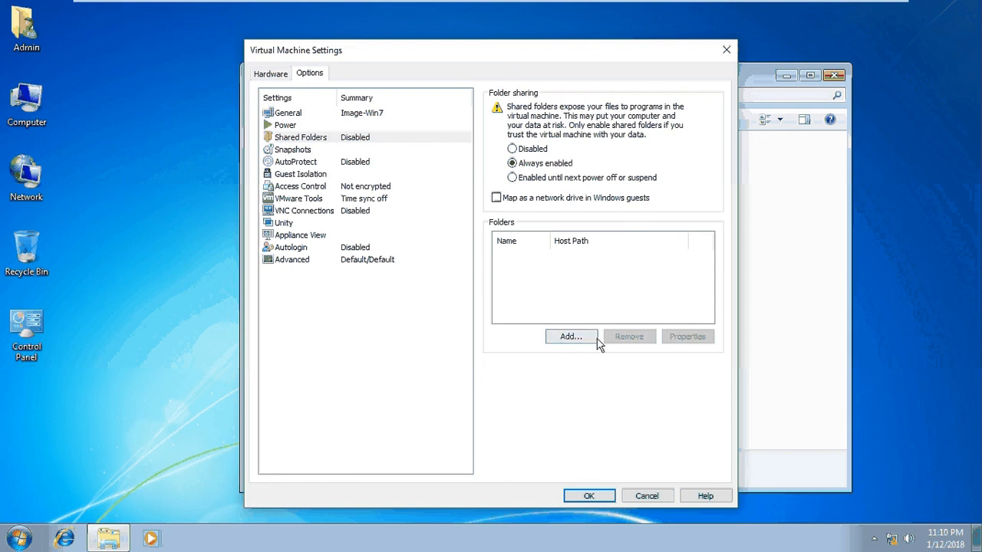
# Step: Add a shared folder and select the Softwares folder on host drive Liberia (D:) as its host path
pyautogui.click(571, 338)
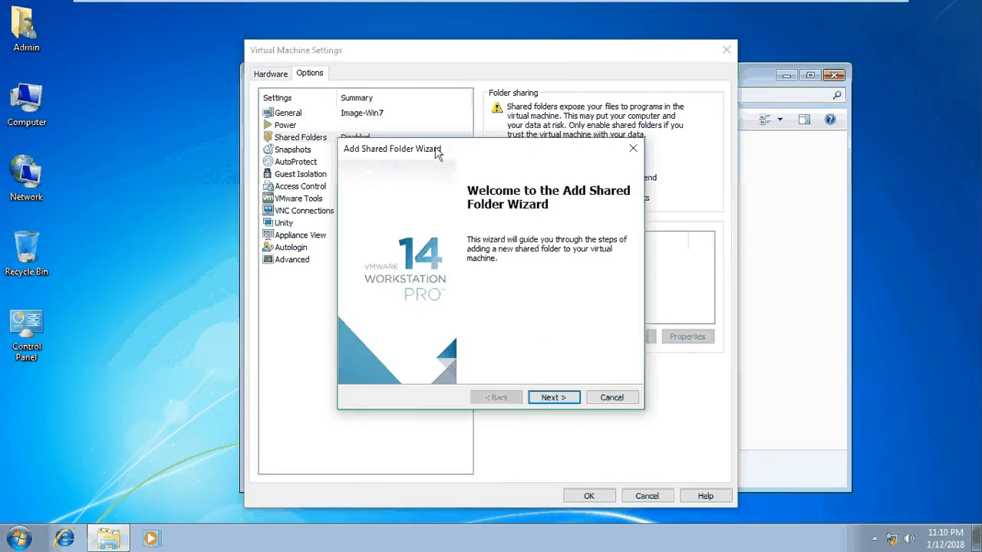
pyautogui.moveTo(437, 153); pyautogui.dragTo(410, 97)
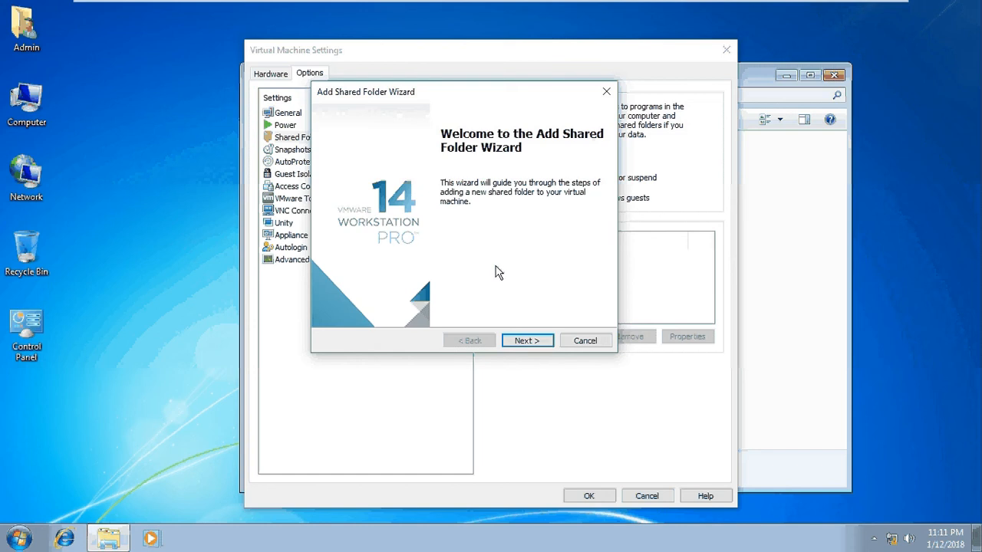
pyautogui.click(530, 345)
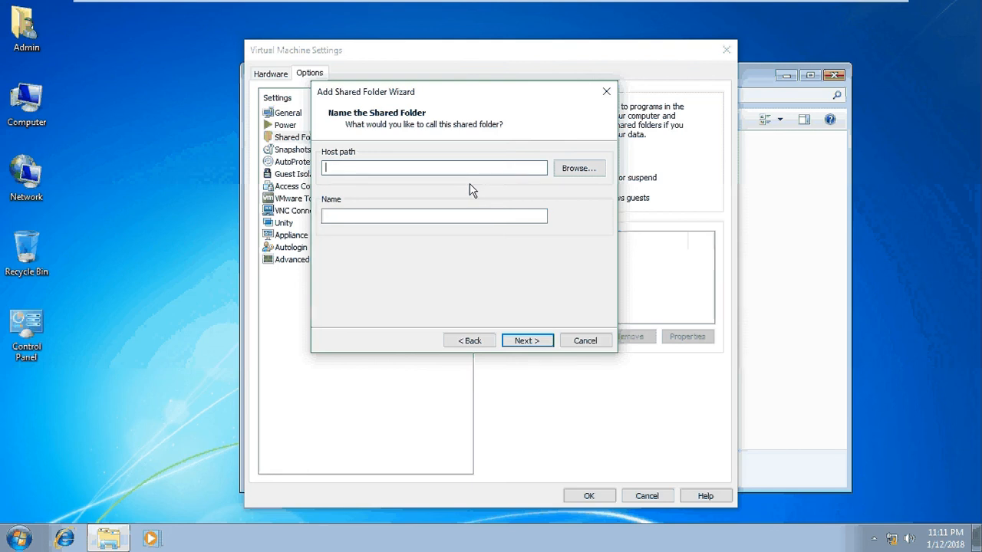
pyautogui.click(582, 169)
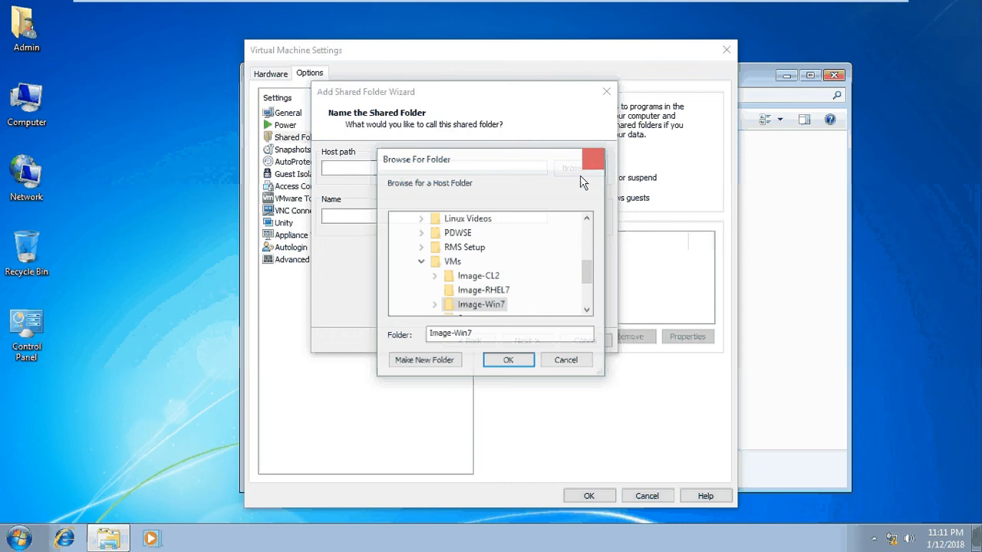
pyautogui.scroll(3, 451, 281)
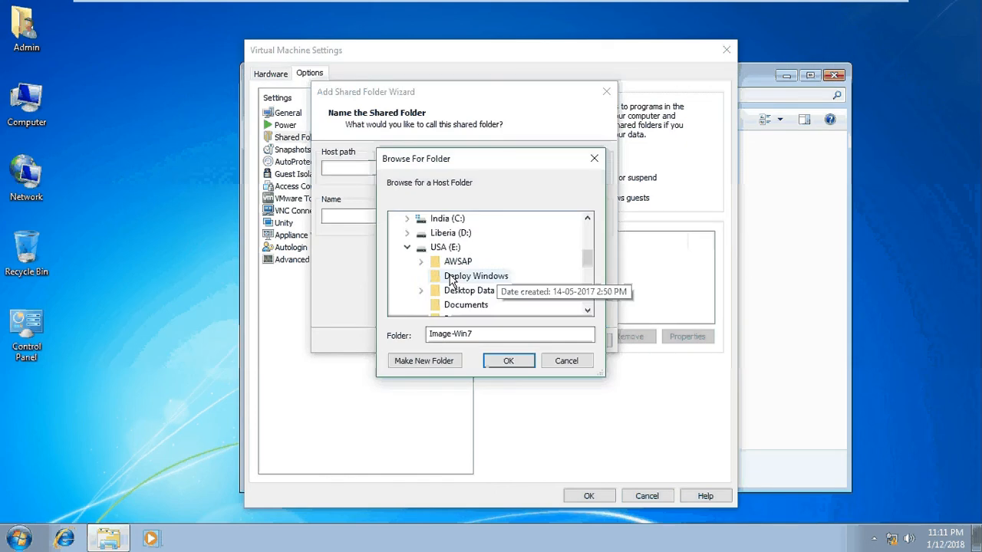
pyautogui.click(407, 247)
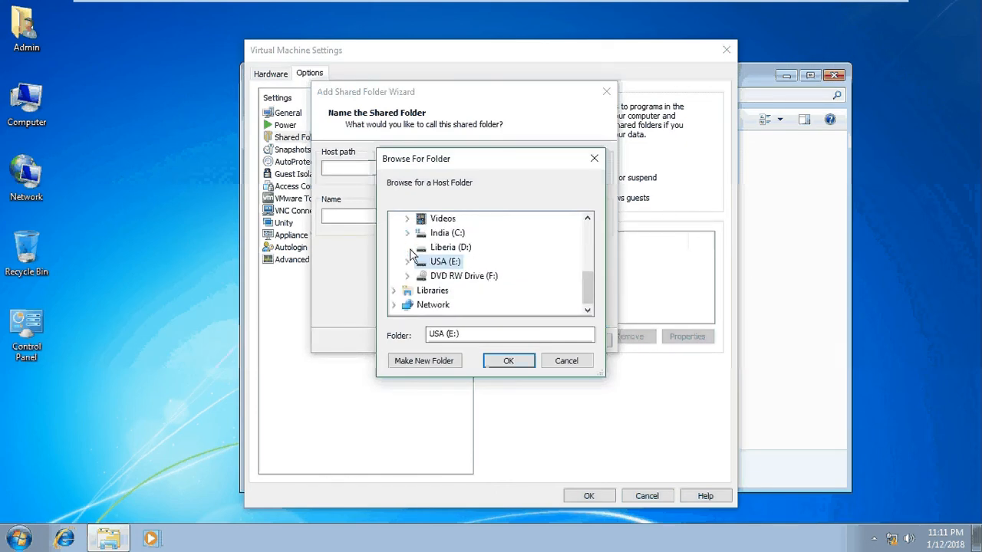
pyautogui.click(407, 247)
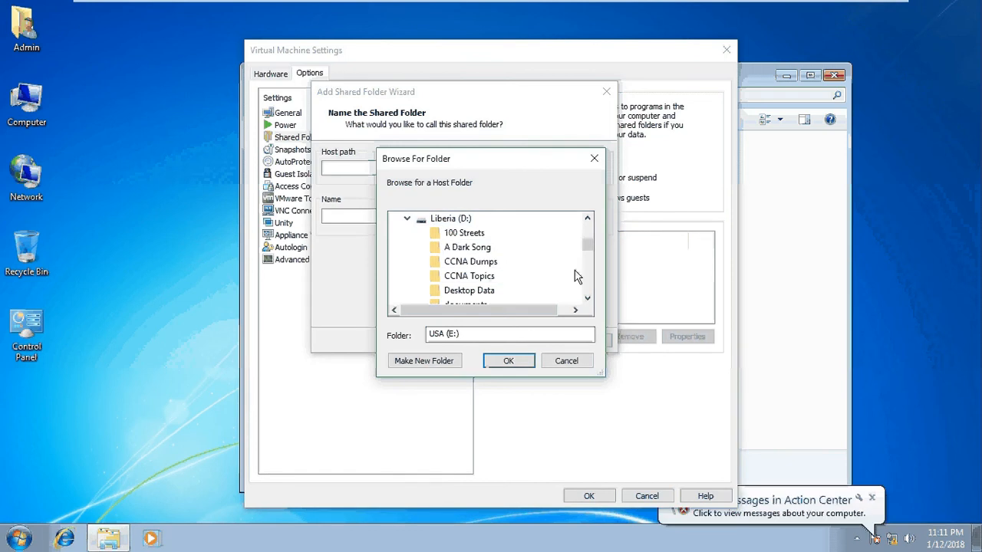
pyautogui.click(588, 298)
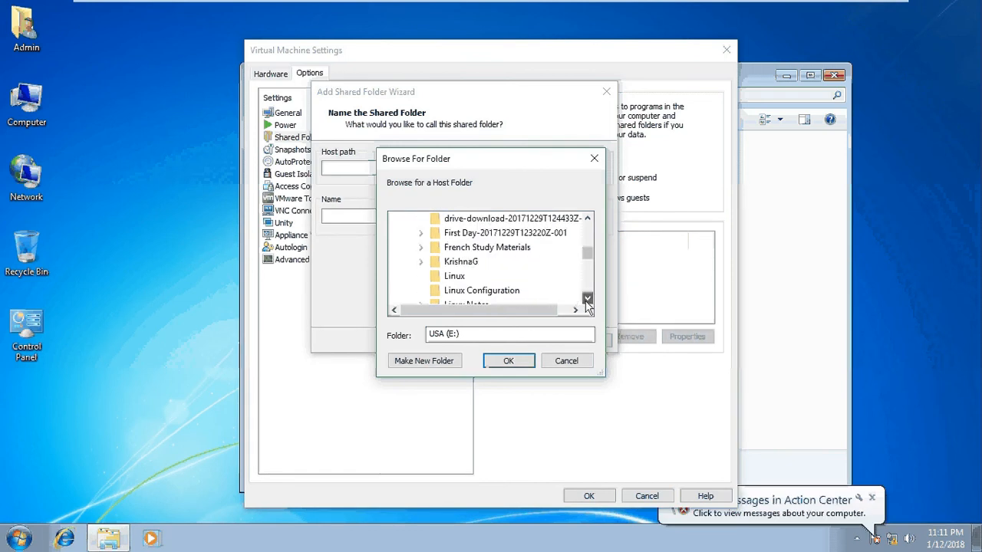
pyautogui.click(587, 300)
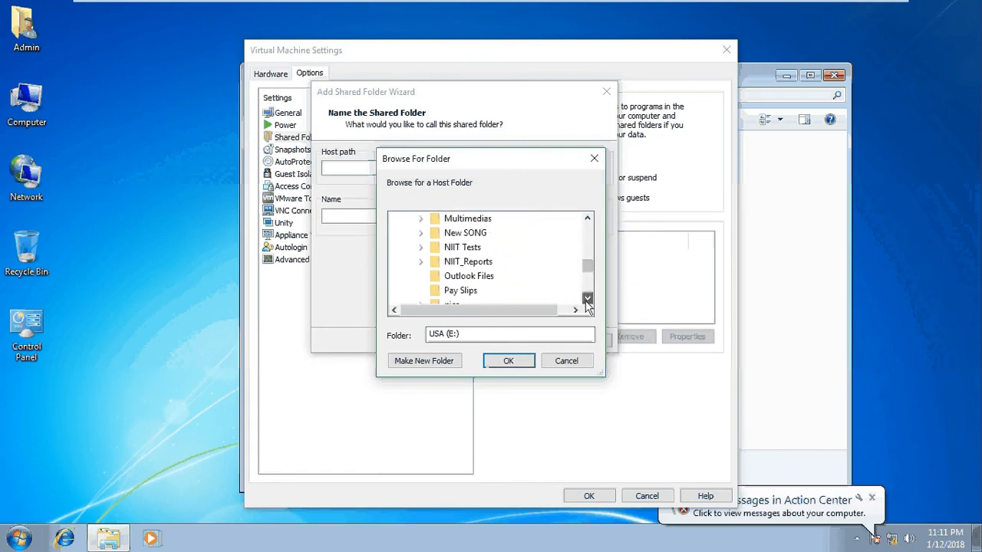
pyautogui.click(588, 300)
pyautogui.click(586, 300)
pyautogui.click(586, 300)
pyautogui.click(587, 300)
pyautogui.click(586, 300)
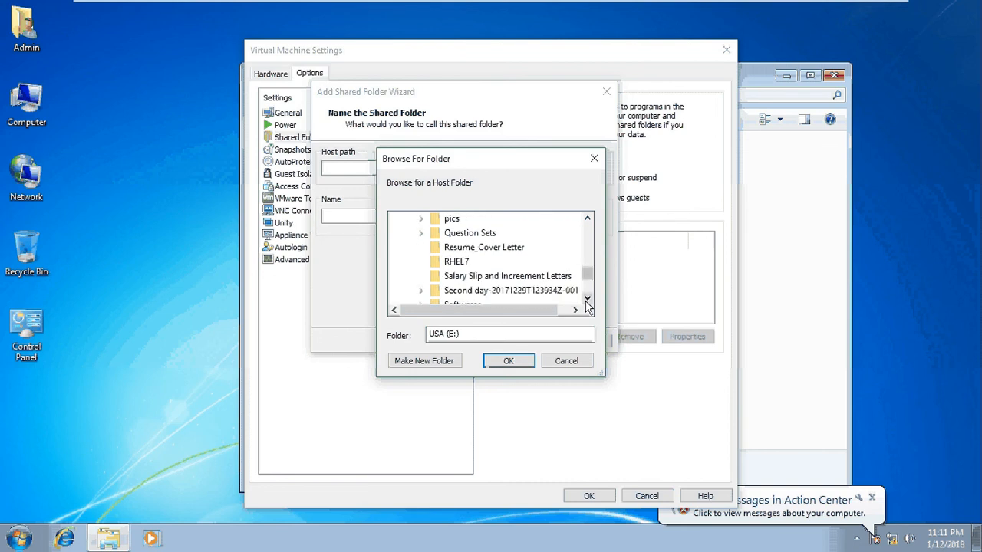
pyautogui.click(587, 300)
pyautogui.click(587, 300)
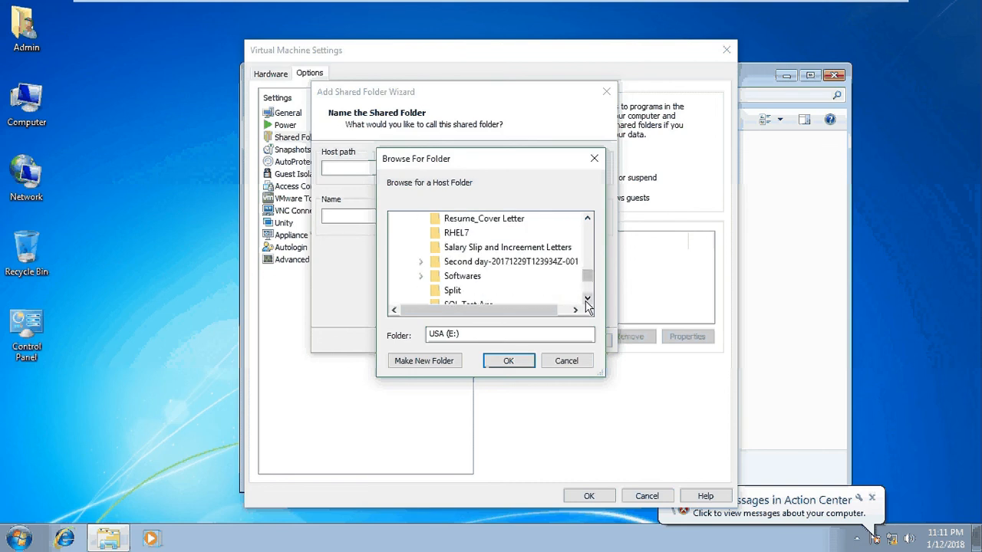
pyautogui.doubleClick(459, 277)
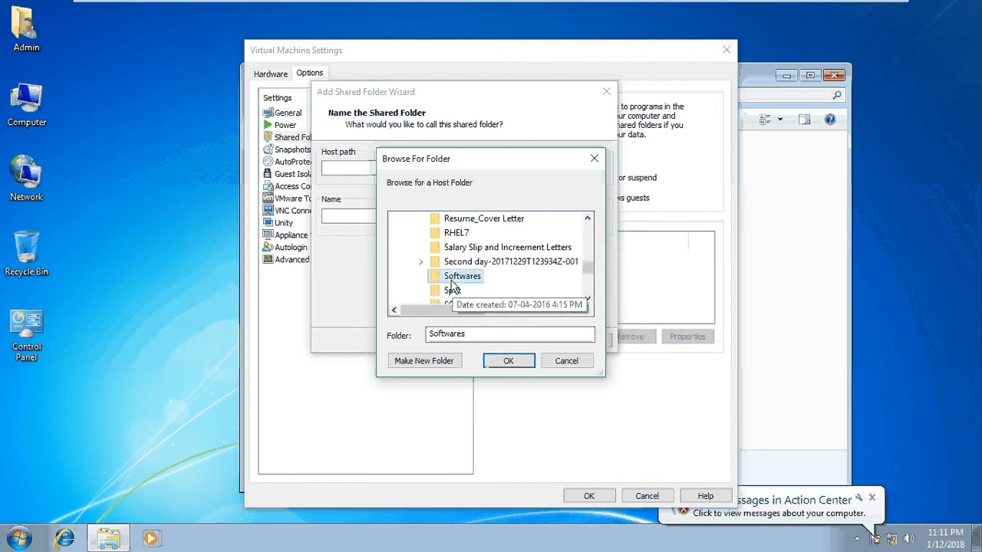
pyautogui.click(510, 361)
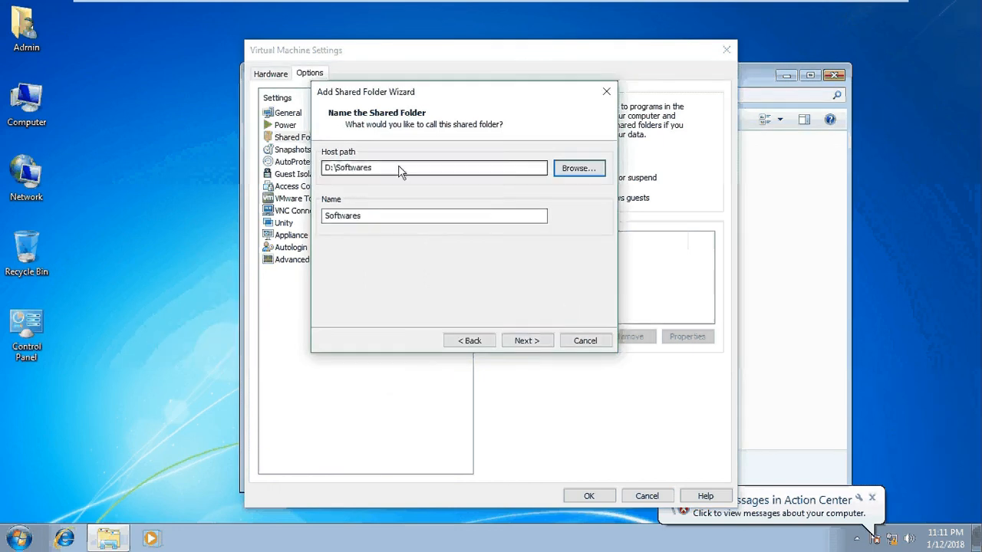
pyautogui.moveTo(326, 170); pyautogui.dragTo(337, 172)
pyautogui.click(363, 167)
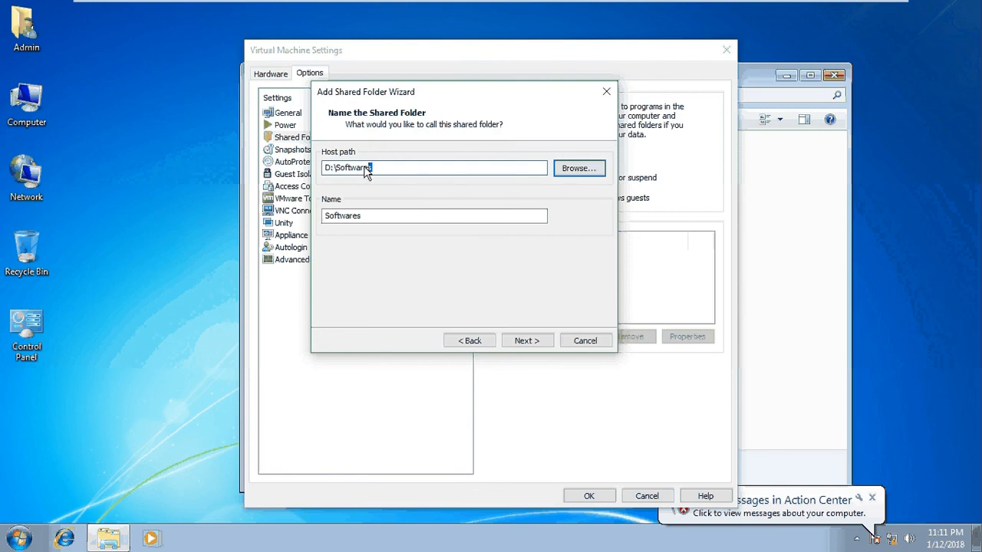
pyautogui.doubleClick(337, 172)
pyautogui.click(390, 220)
pyautogui.doubleClick(342, 216)
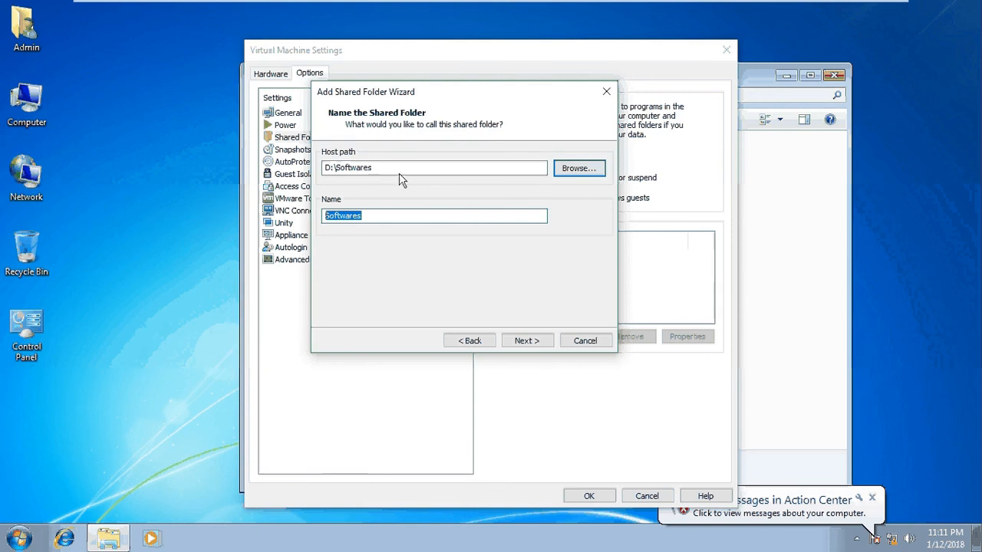
pyautogui.moveTo(399, 174); pyautogui.dragTo(332, 165)
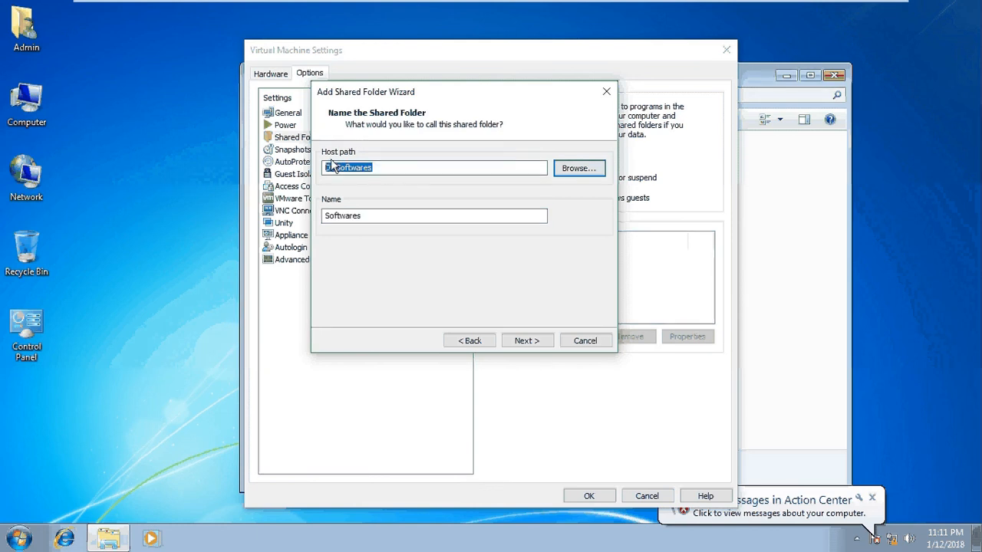
# Step: Finish adding the Softwares shared folder with Enable this share active and Read-only off, and save the virtual machine settings
pyautogui.click(532, 342)
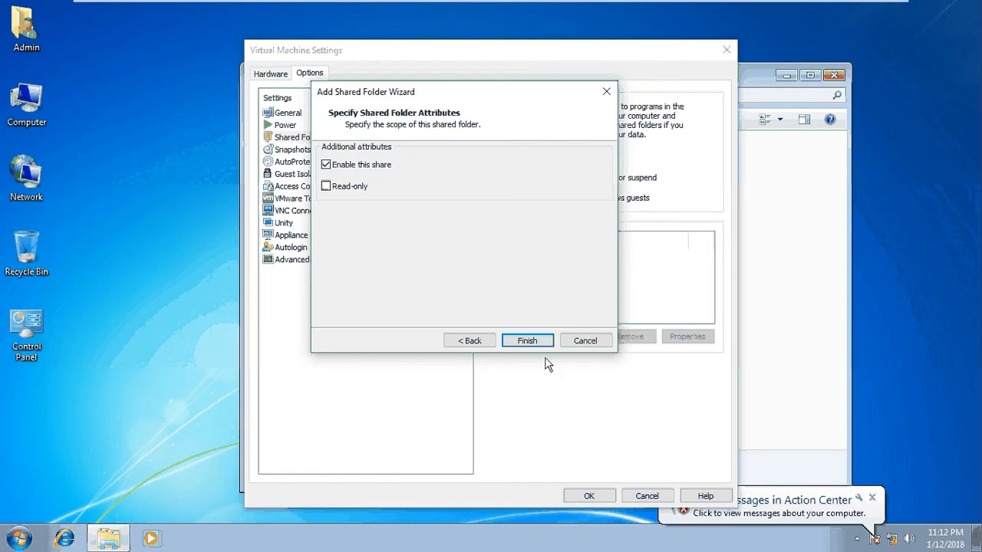
pyautogui.click(526, 343)
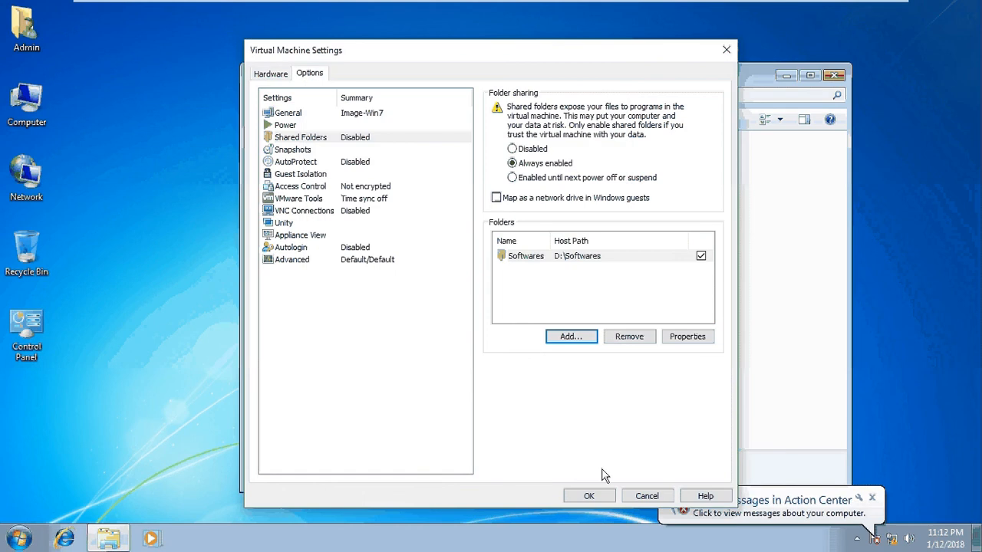
pyautogui.click(589, 496)
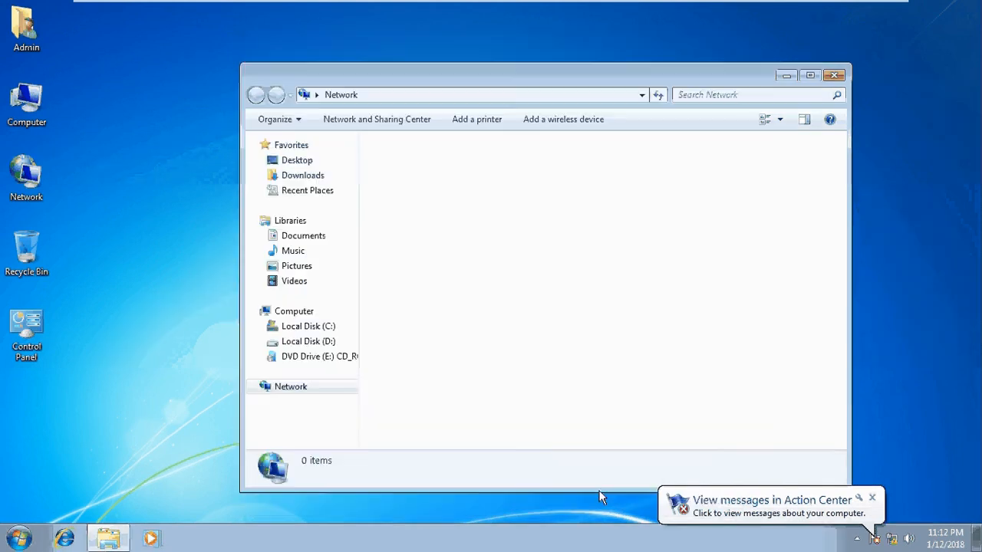
# Step: Dismiss the Action Center notification and refresh the list of computers in the Network window
pyautogui.click(873, 498)
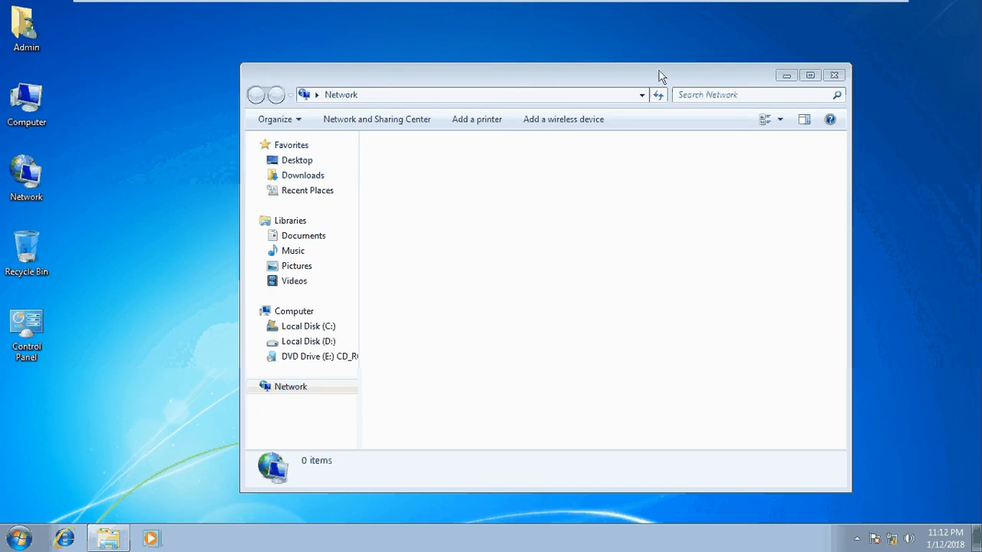
pyautogui.moveTo(659, 70); pyautogui.dragTo(587, 47)
pyautogui.click(588, 76)
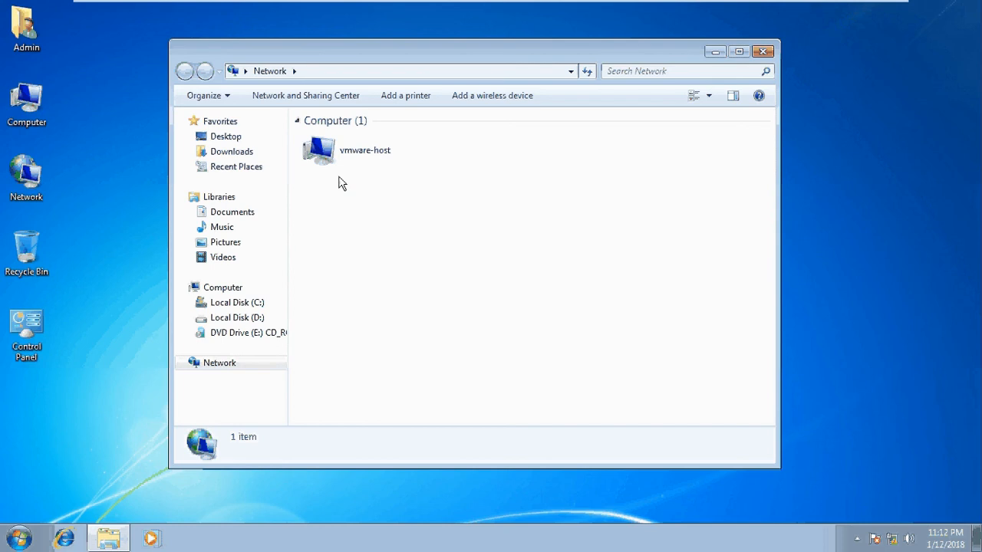
# Step: Browse the Softwares folder in vmware-host's Shared Folders through to the end of its list, and return to the host desktop
pyautogui.doubleClick(364, 173)
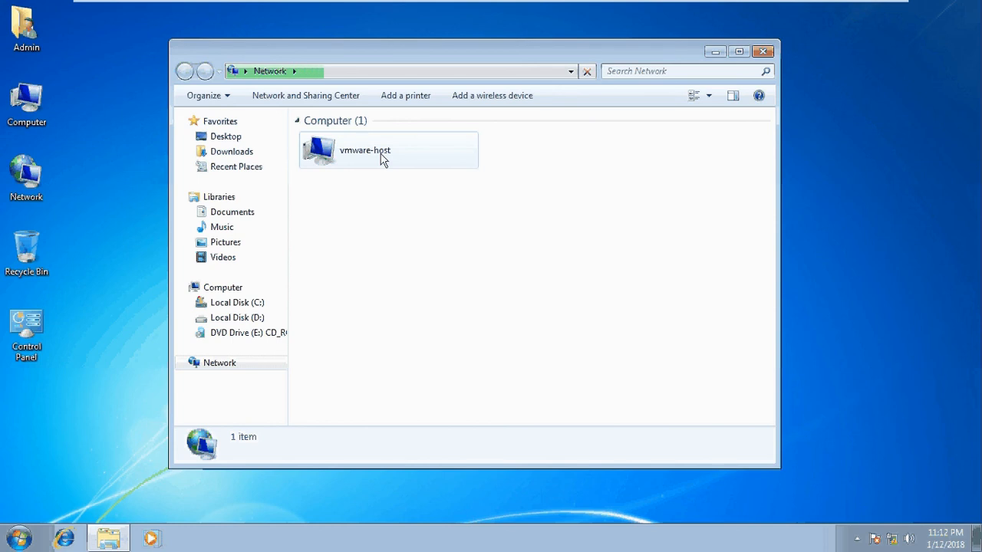
pyautogui.doubleClick(382, 157)
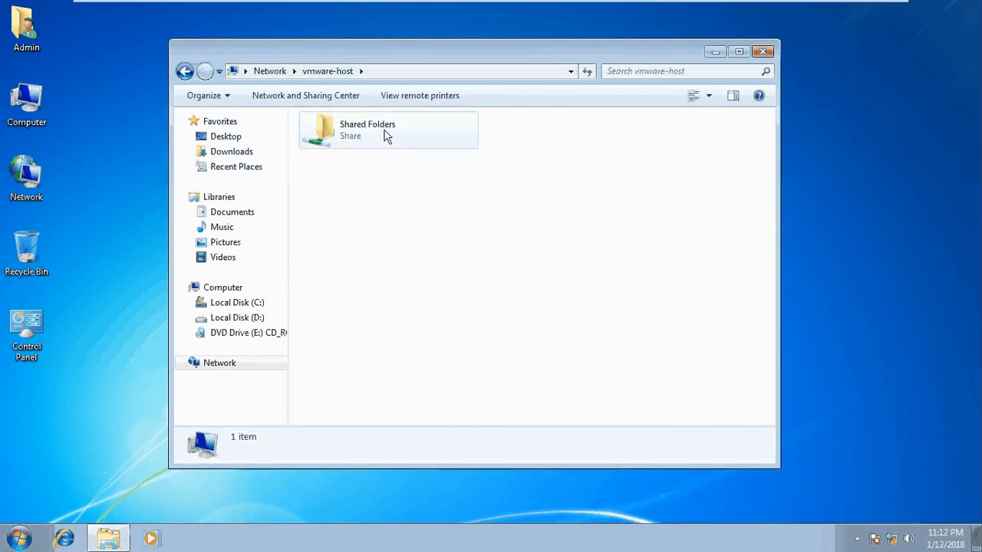
pyautogui.doubleClick(325, 145)
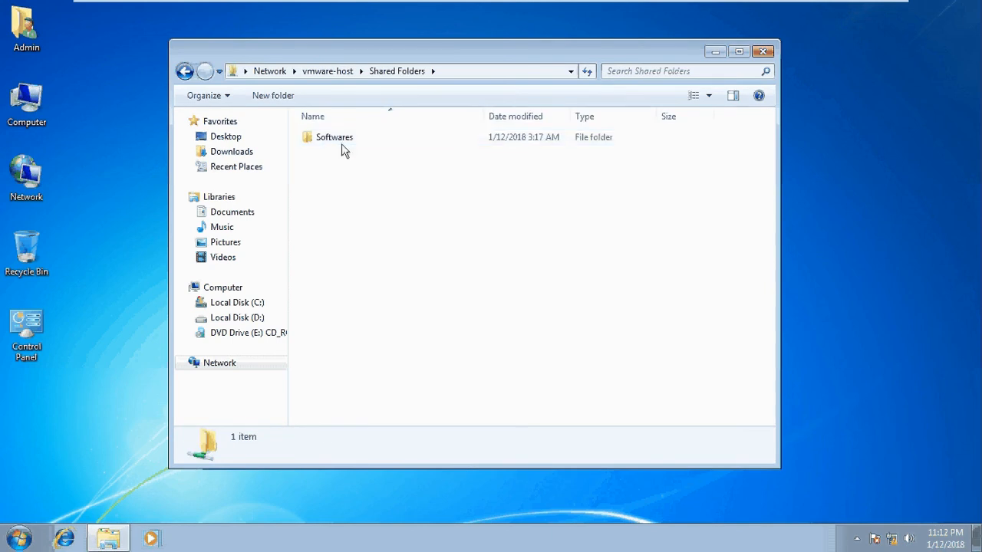
pyautogui.doubleClick(388, 147)
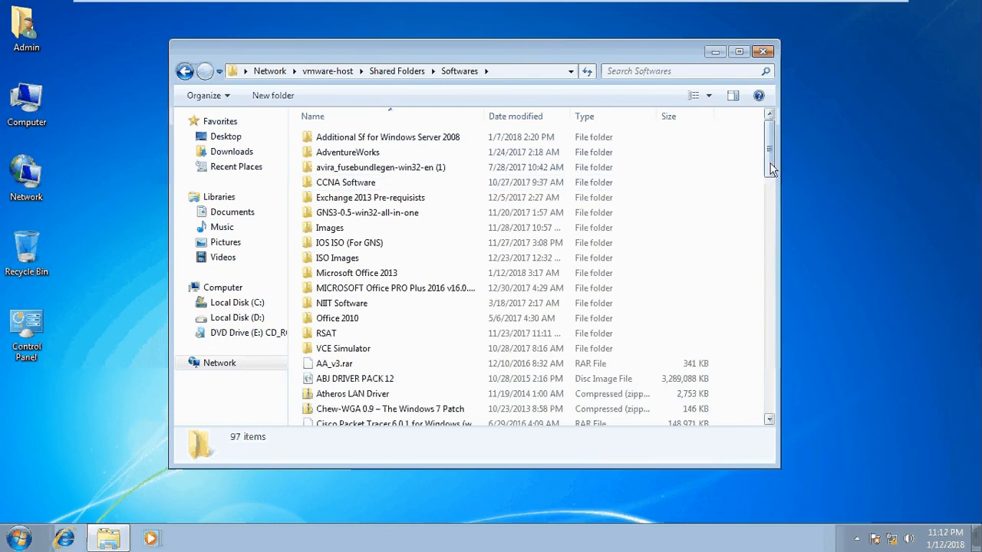
pyautogui.moveTo(771, 165); pyautogui.dragTo(773, 412)
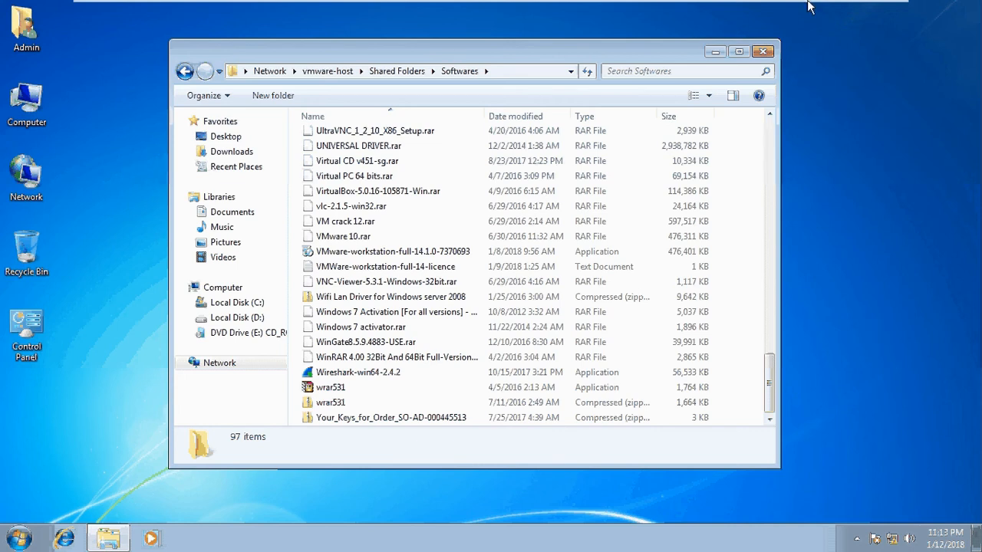
pyautogui.click(858, 13)
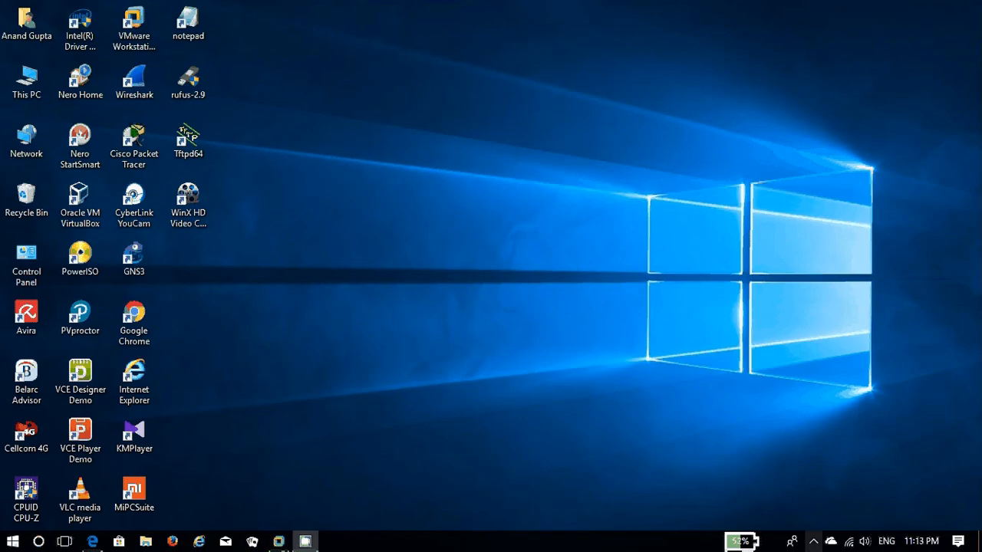